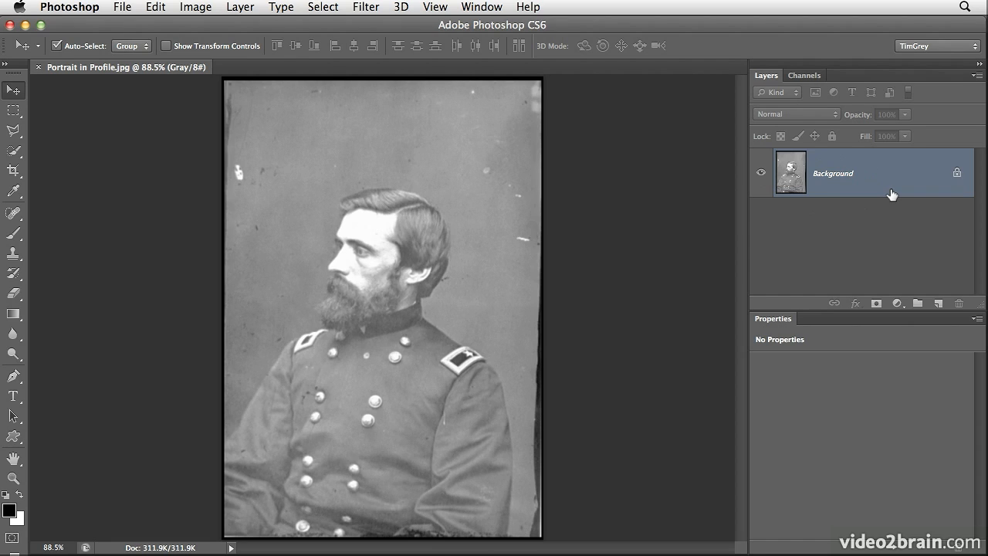
# Add a new empty layer above the Background and name it Cleanup.
pyautogui.click(939, 306)
pyautogui.doubleClick(824, 174)
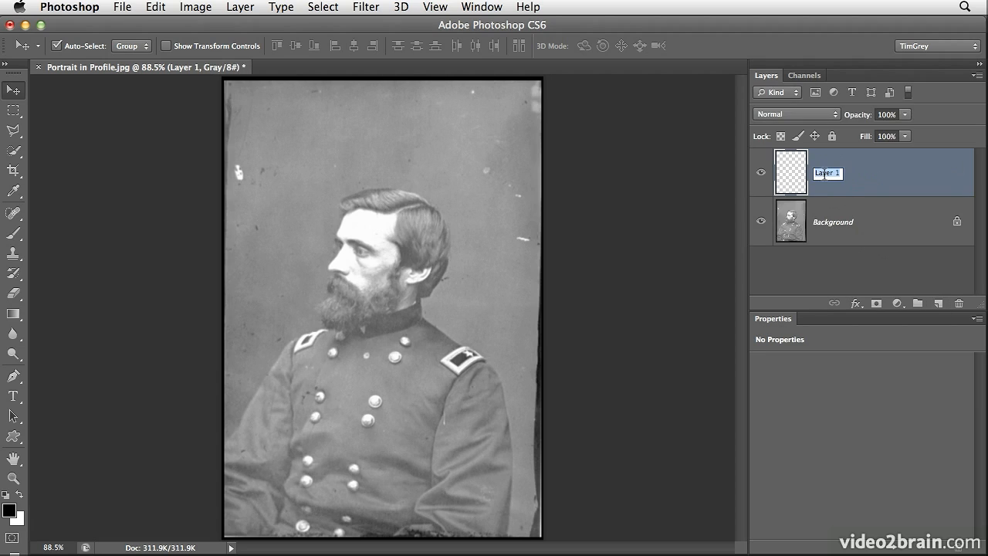
pyautogui.write('Cleanup')
pyautogui.press('Return')
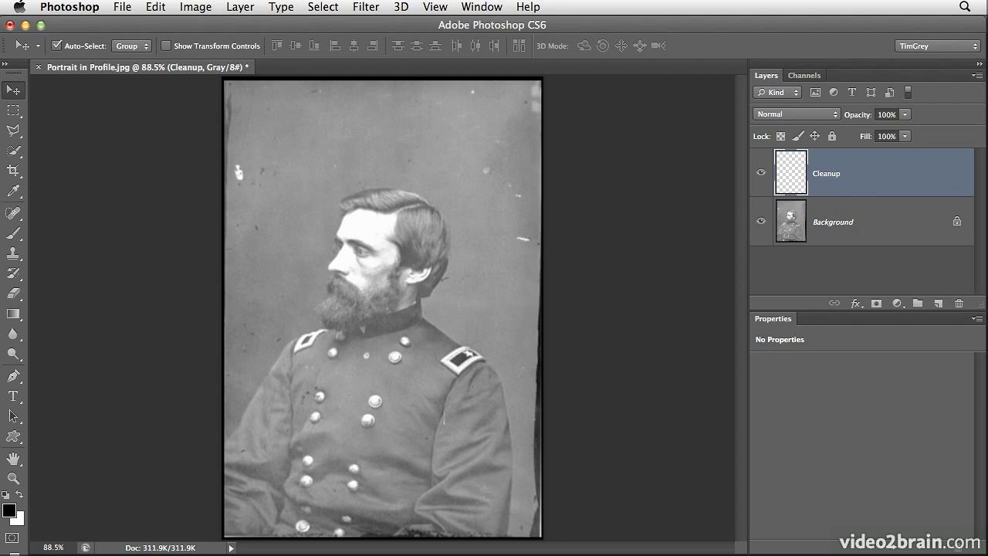
# Heal the most visible spots and scratches in the portrait's backdrop on the Cleanup layer, using the Spot Healing Brush at size 30.
pyautogui.click(13, 213)
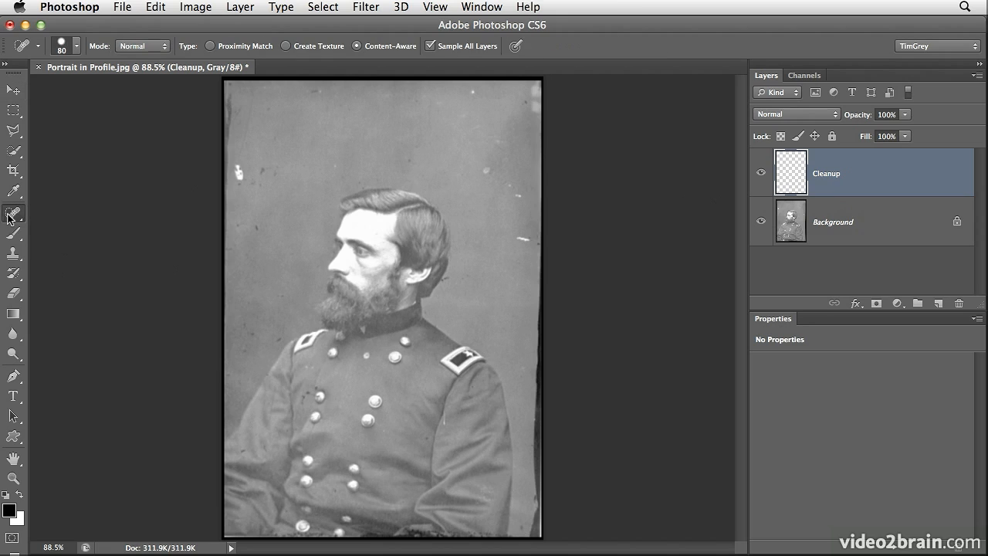
pyautogui.press('[')
pyautogui.press('[')
pyautogui.press('[')
pyautogui.press('[')
pyautogui.press('[')
pyautogui.moveTo(240, 167); pyautogui.dragTo(242, 181)
pyautogui.click(483, 172)
pyautogui.click(474, 93)
pyautogui.click(315, 86)
pyautogui.click(522, 236)
pyautogui.click(519, 196)
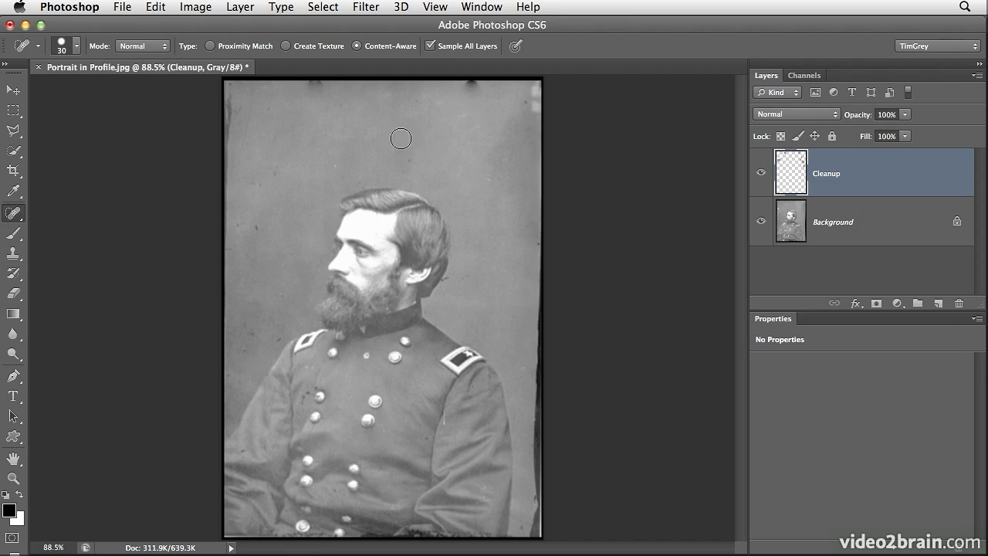
# Heal the two dark smudges along the photo's upper edge and the remaining small specks in the backdrop around the head.
pyautogui.moveTo(469, 103); pyautogui.dragTo(469, 80)
pyautogui.moveTo(312, 102)
pyautogui.mouseDown()
pyautogui.moveTo(310, 82)
pyautogui.moveTo(322, 100)
pyautogui.moveTo(322, 73)
pyautogui.mouseUp()
pyautogui.moveTo(266, 108); pyautogui.dragTo(267, 110)
pyautogui.click(259, 229)
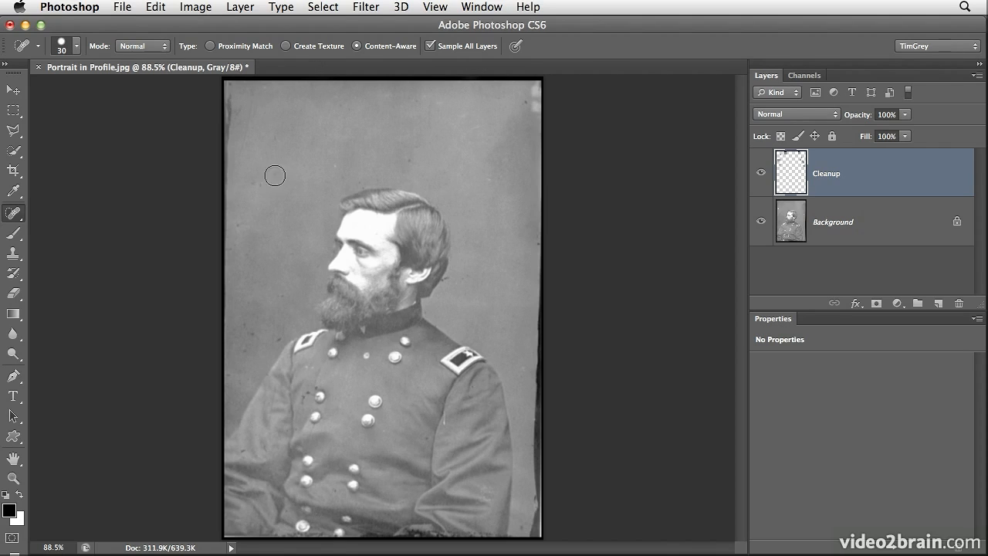
pyautogui.click(275, 142)
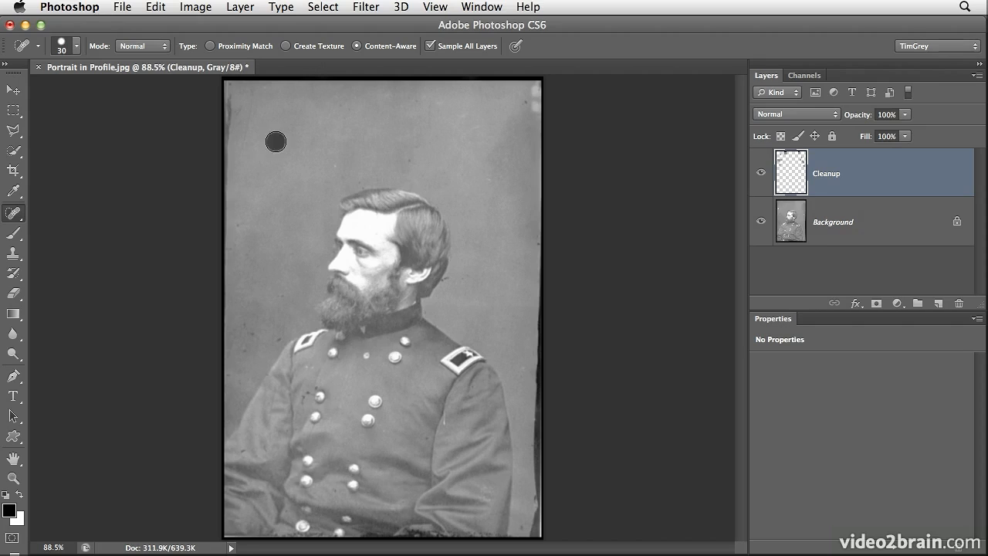
pyautogui.click(406, 157)
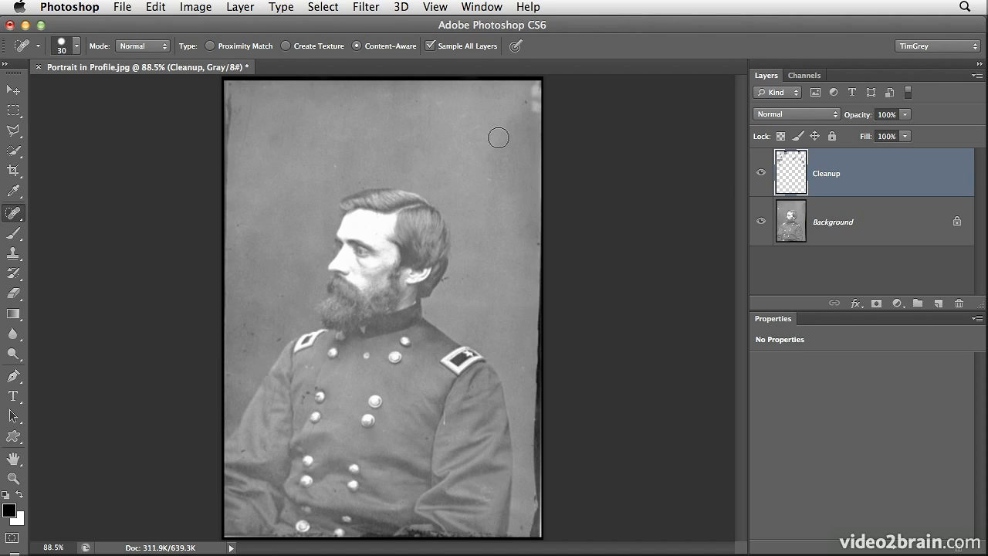
# Compare the photo with and without the Cleanup layer, and view the healing strokes alone with the Background hidden.
pyautogui.click(761, 175)
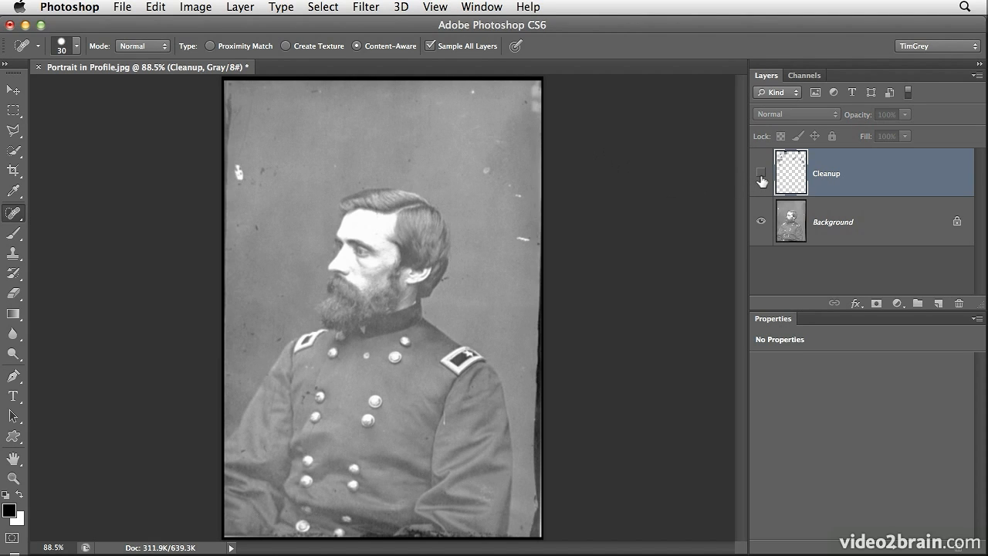
pyautogui.click(761, 174)
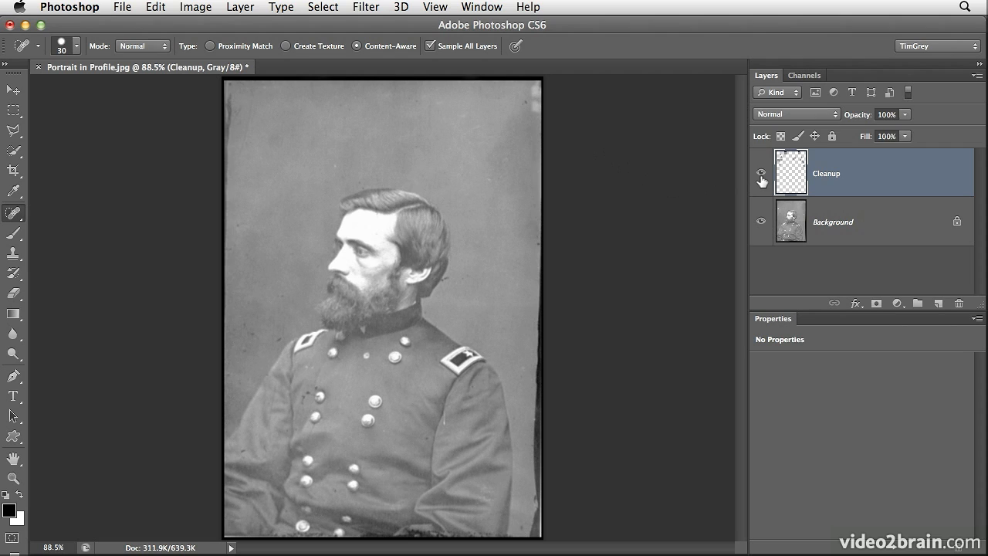
pyautogui.click(761, 174)
pyautogui.click(761, 175)
pyautogui.click(761, 222)
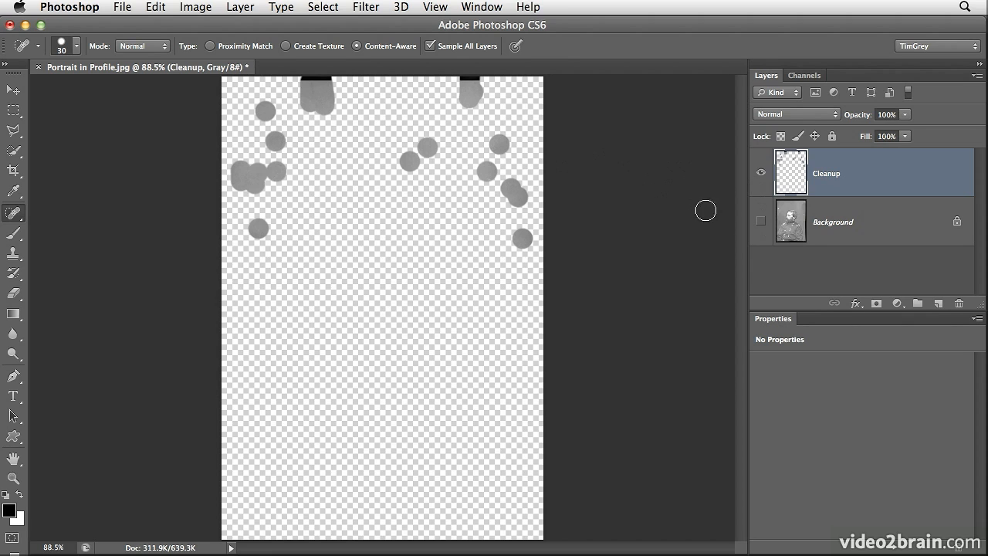
pyautogui.click(761, 221)
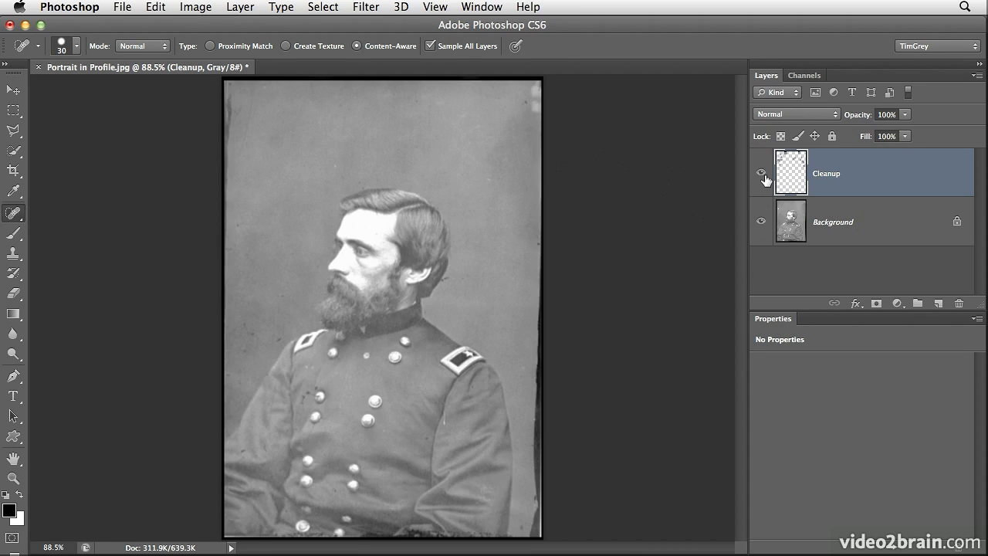
pyautogui.click(763, 176)
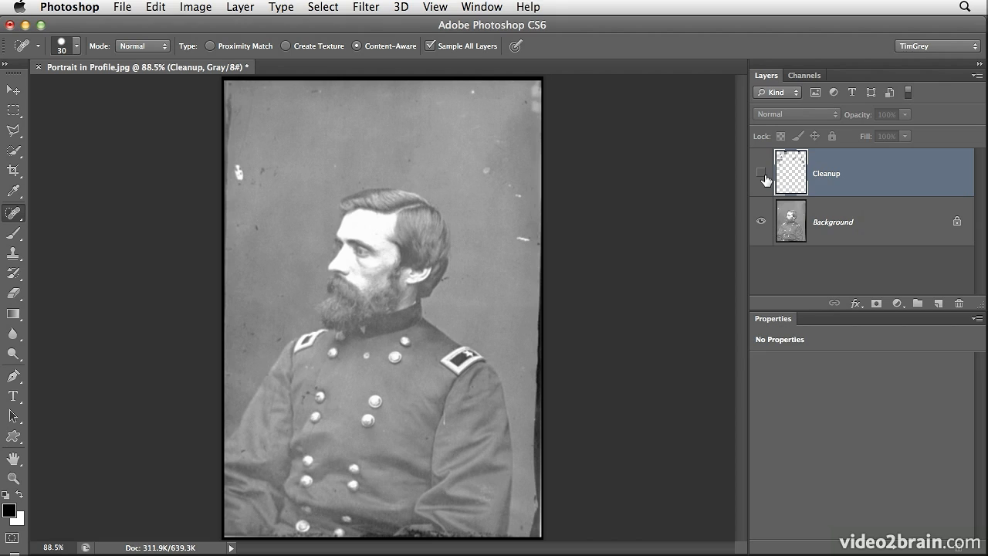
pyautogui.click(763, 175)
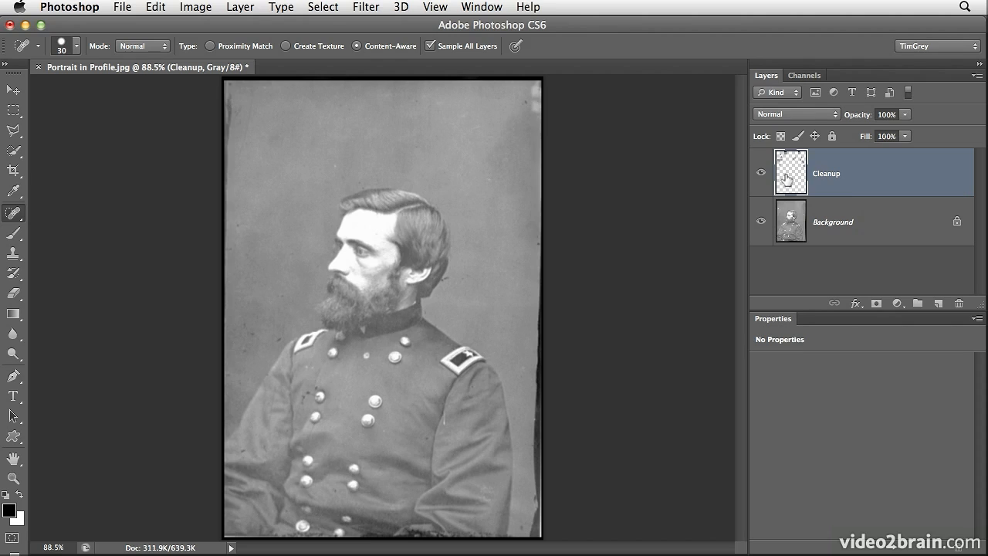
# Add a Curves adjustment layer above Cleanup and bend the Gray curve upward with a lower and an upper point to darken the portrait.
pyautogui.click(897, 303)
pyautogui.click(906, 374)
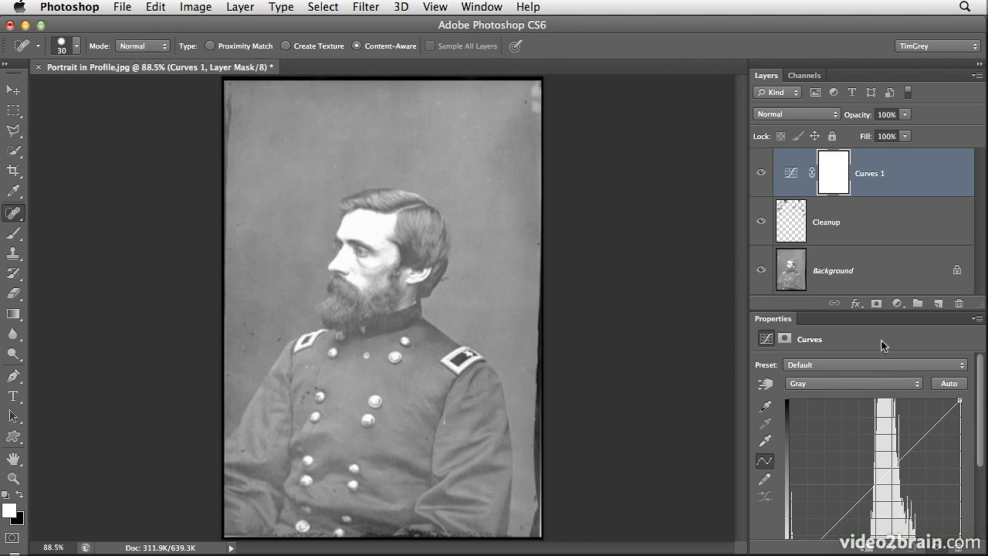
pyautogui.scroll(-5, 879, 457)
pyautogui.scroll(3, 879, 457)
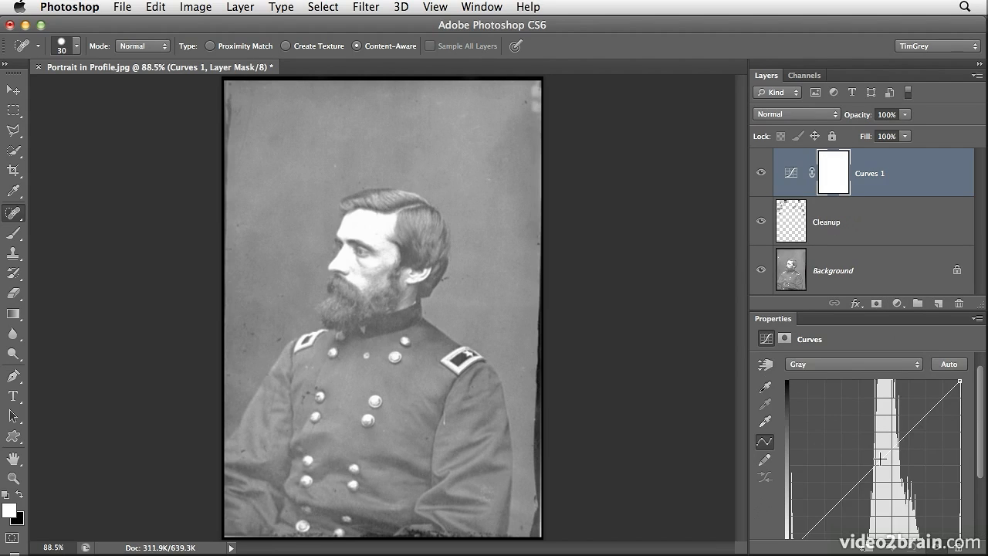
pyautogui.moveTo(847, 497); pyautogui.dragTo(835, 479)
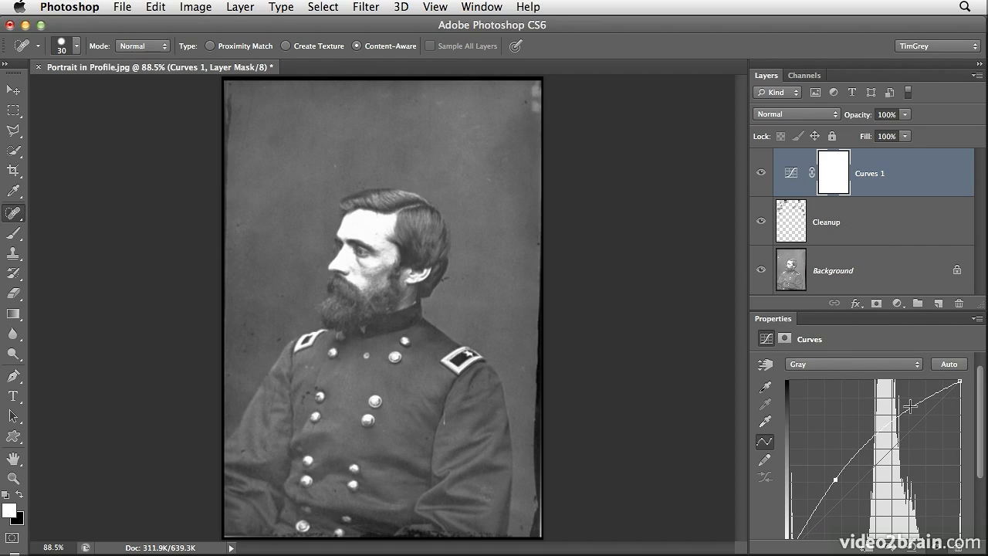
pyautogui.moveTo(910, 407); pyautogui.dragTo(908, 407)
# Reopen the Curves 1 adjustment from the layer stack and raise the curve's upper point slightly.
pyautogui.click(792, 173)
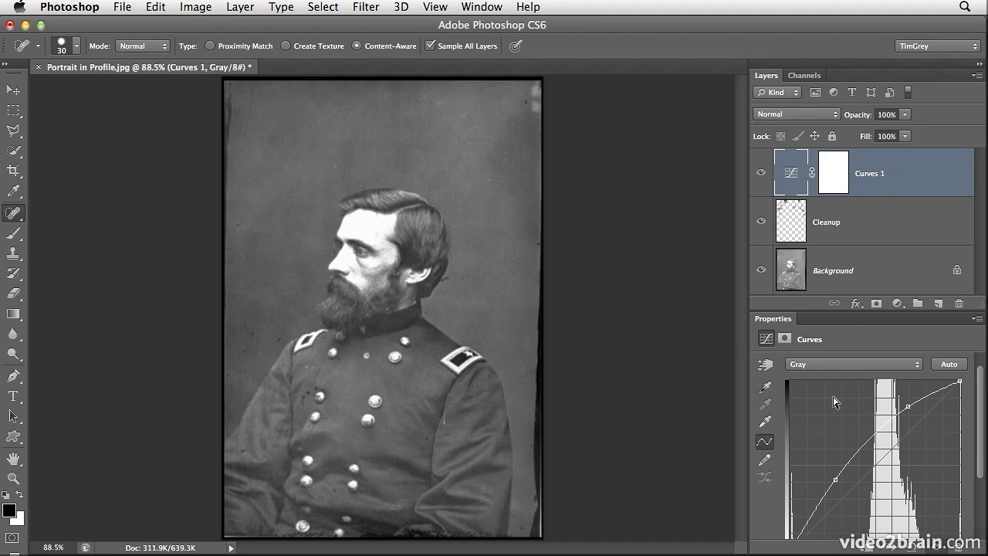
pyautogui.click(789, 213)
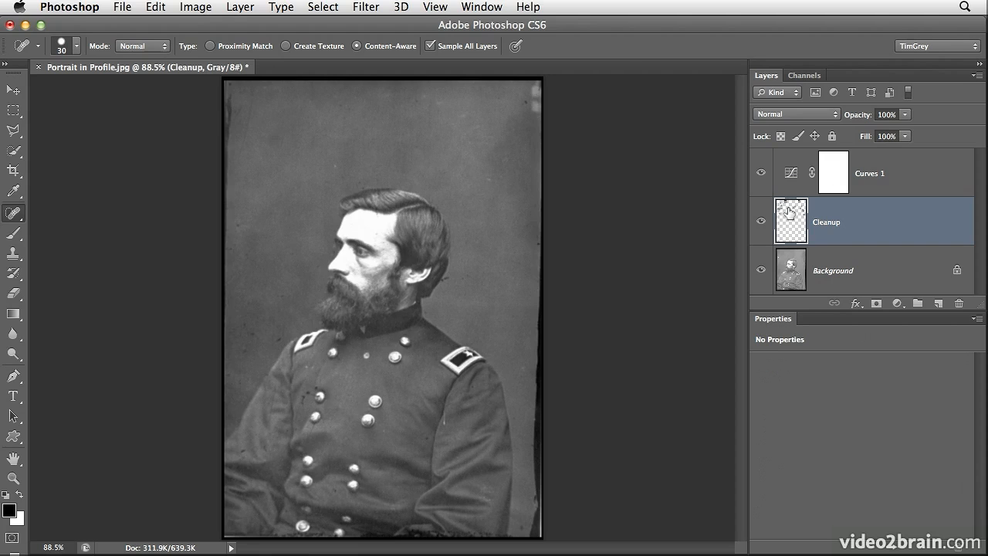
pyautogui.click(789, 176)
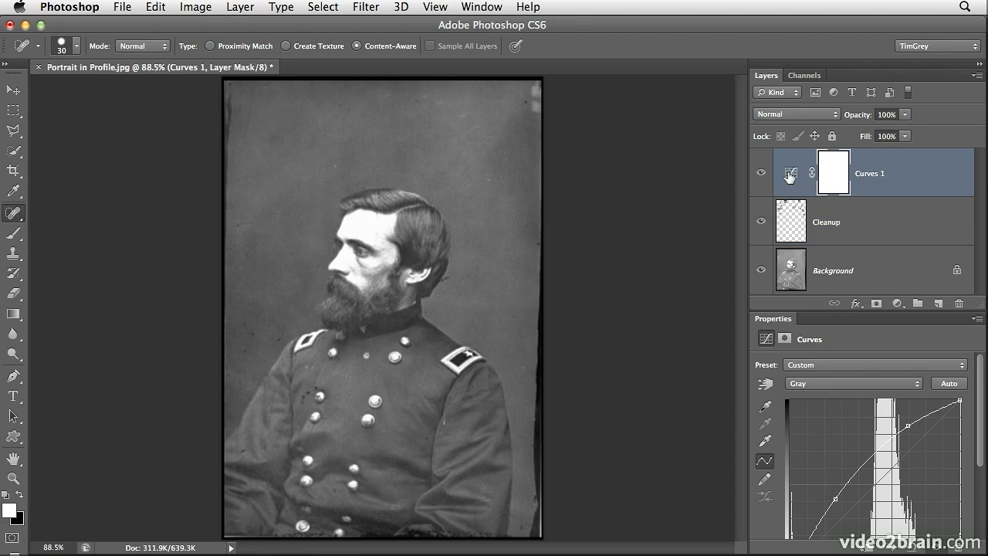
pyautogui.moveTo(907, 425)
pyautogui.mouseDown()
pyautogui.moveTo(910, 436)
pyautogui.moveTo(909, 423)
pyautogui.mouseUp()
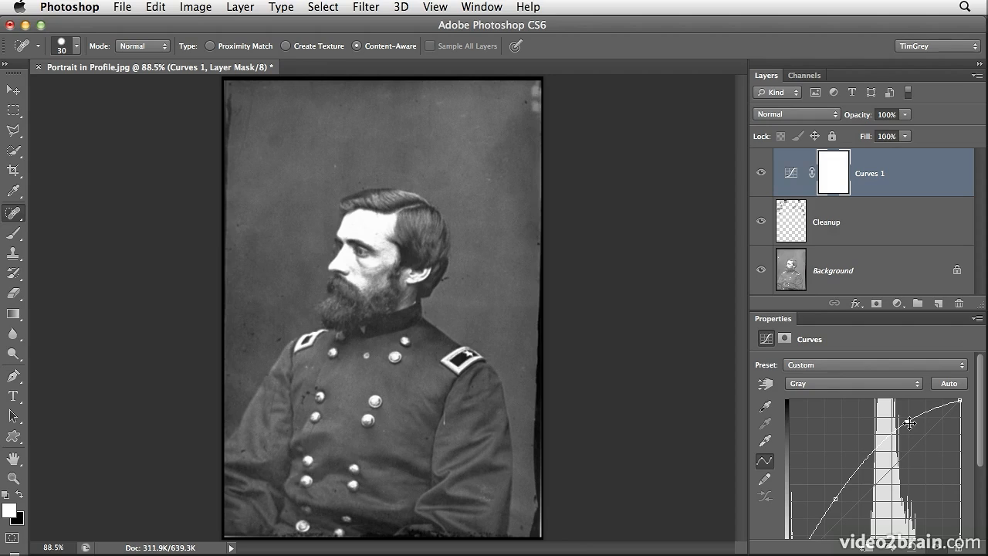